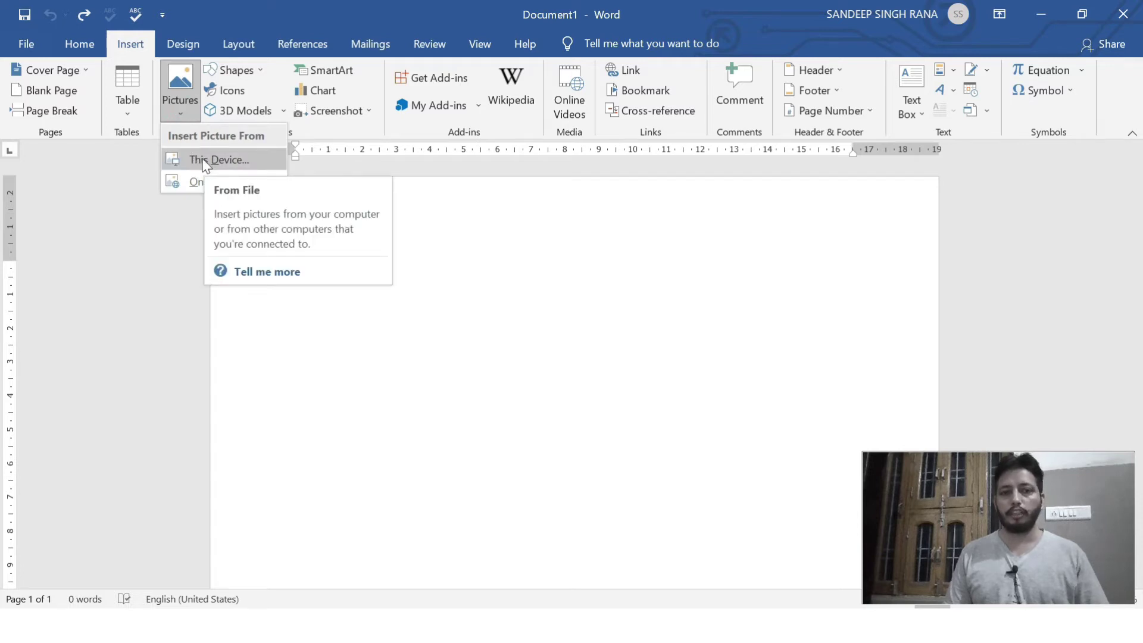
Step: Insert the "complex equation" picture from the Desktop folder into the document
click(204, 160)
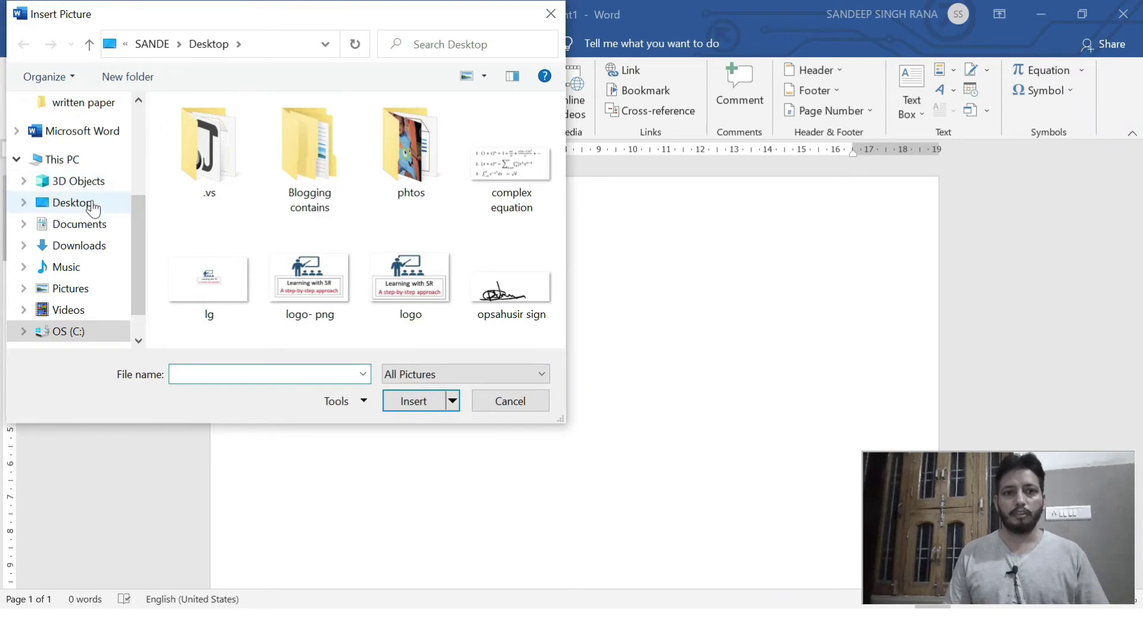
click(495, 177)
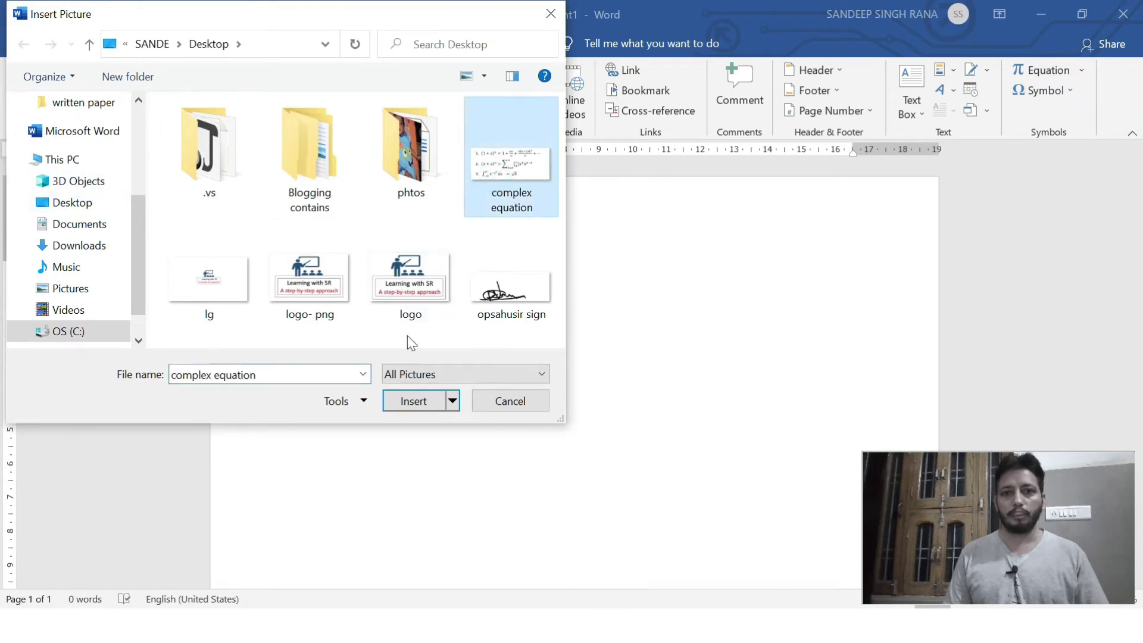
click(414, 401)
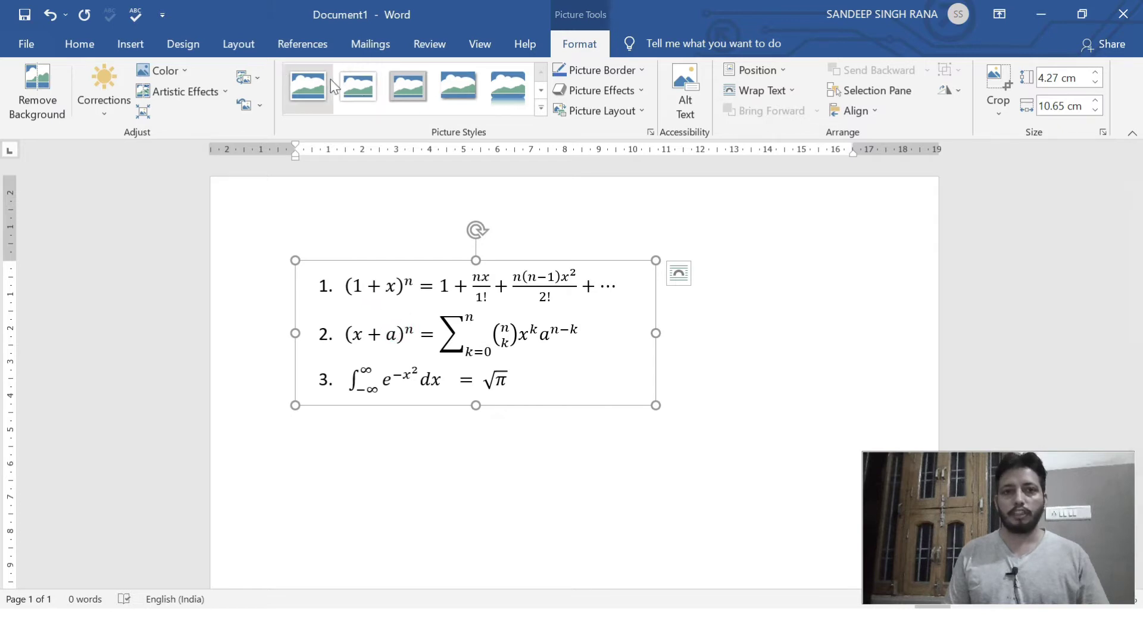
click(395, 90)
key(ctrl+z)
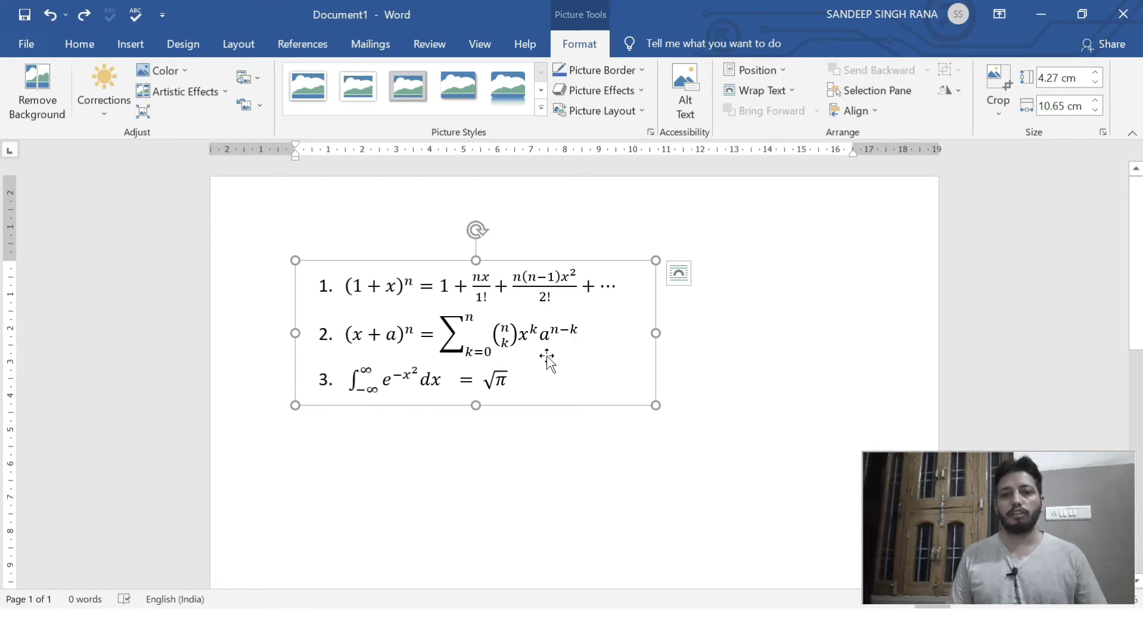
key(ctrl+a)
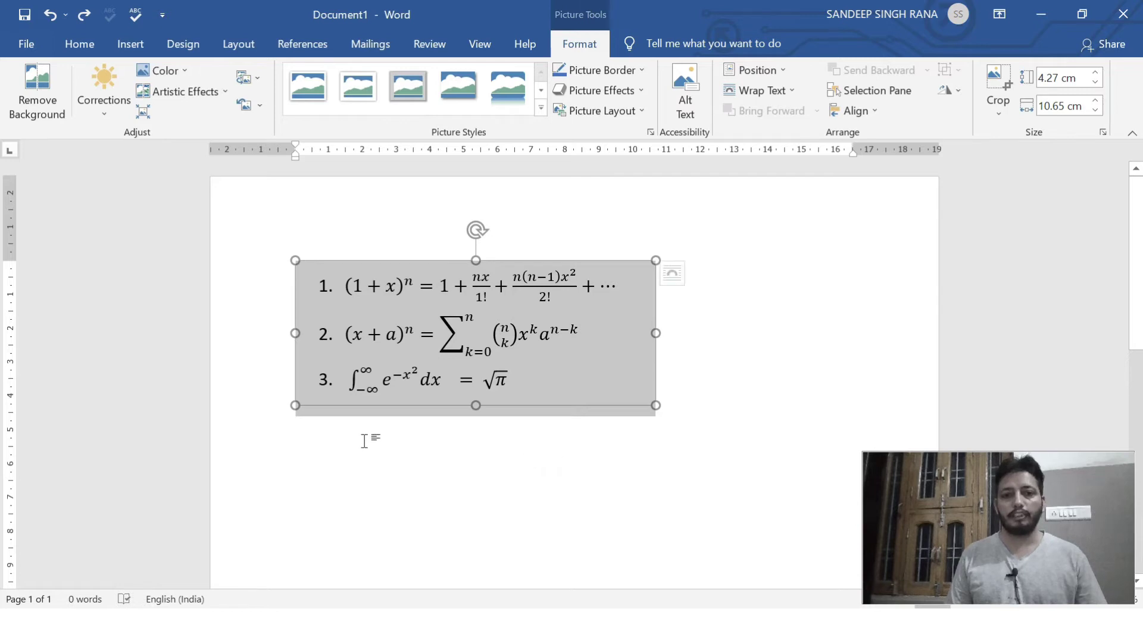
click(706, 401)
click(425, 345)
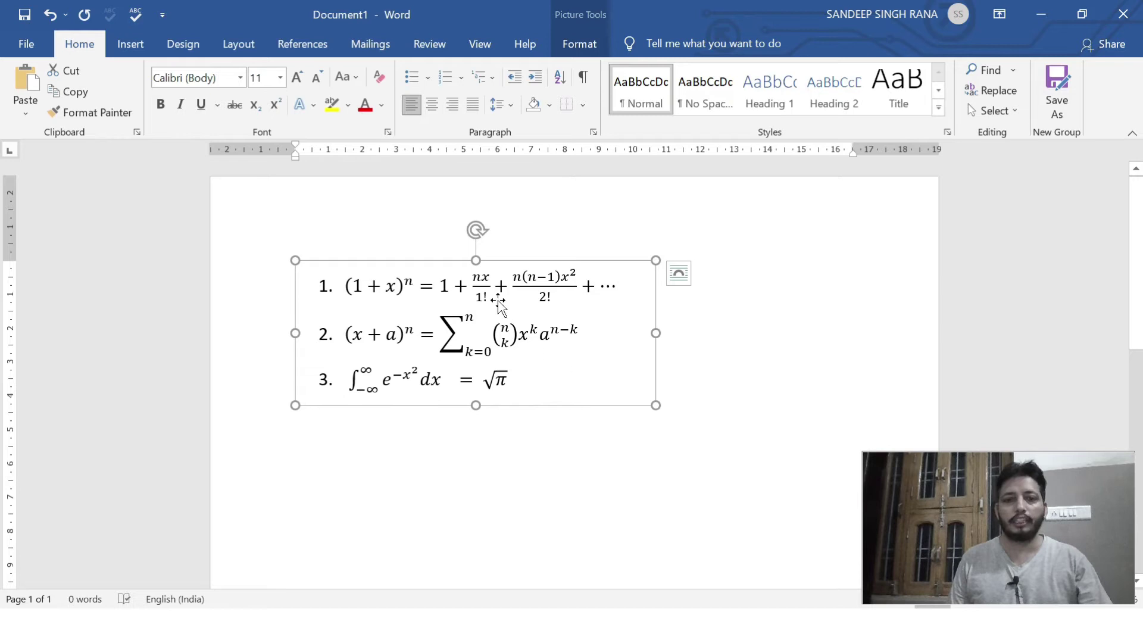
Step: Insert a new blank equation below the picture
click(658, 370)
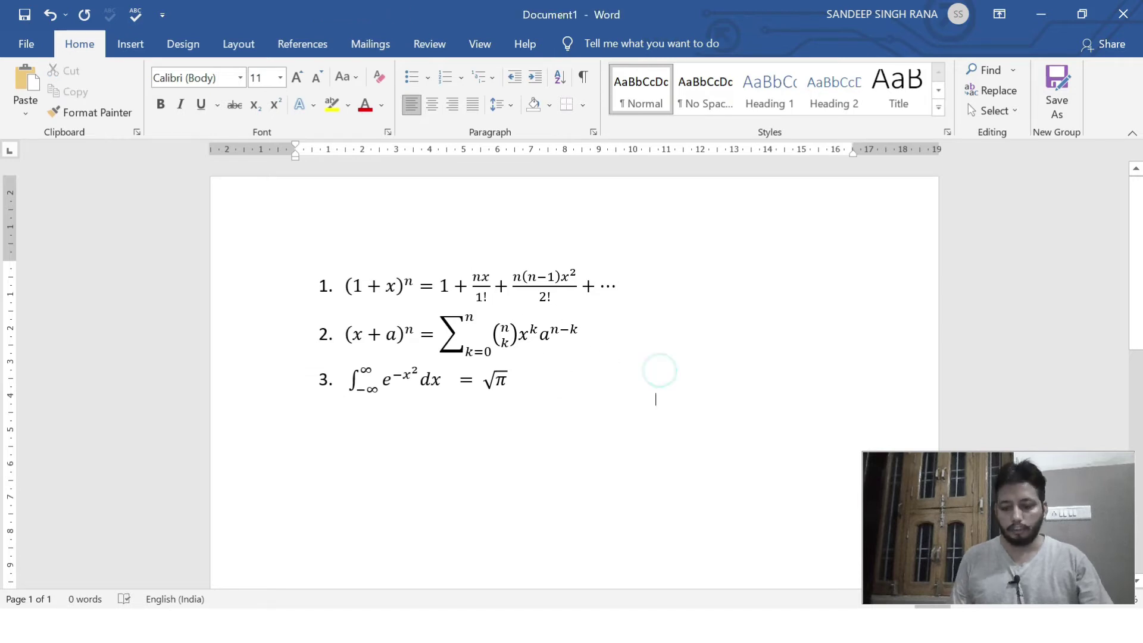
click(132, 45)
click(1048, 70)
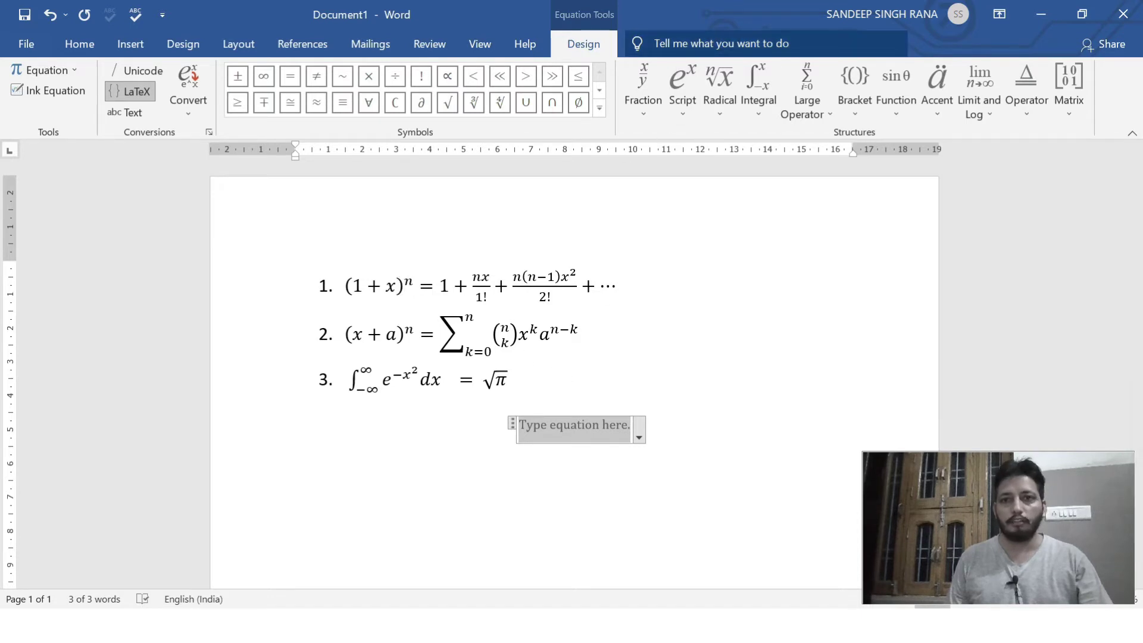
Step: Add a superscript structure to the equation with (1 + x) as the base and n as the exponent
click(683, 119)
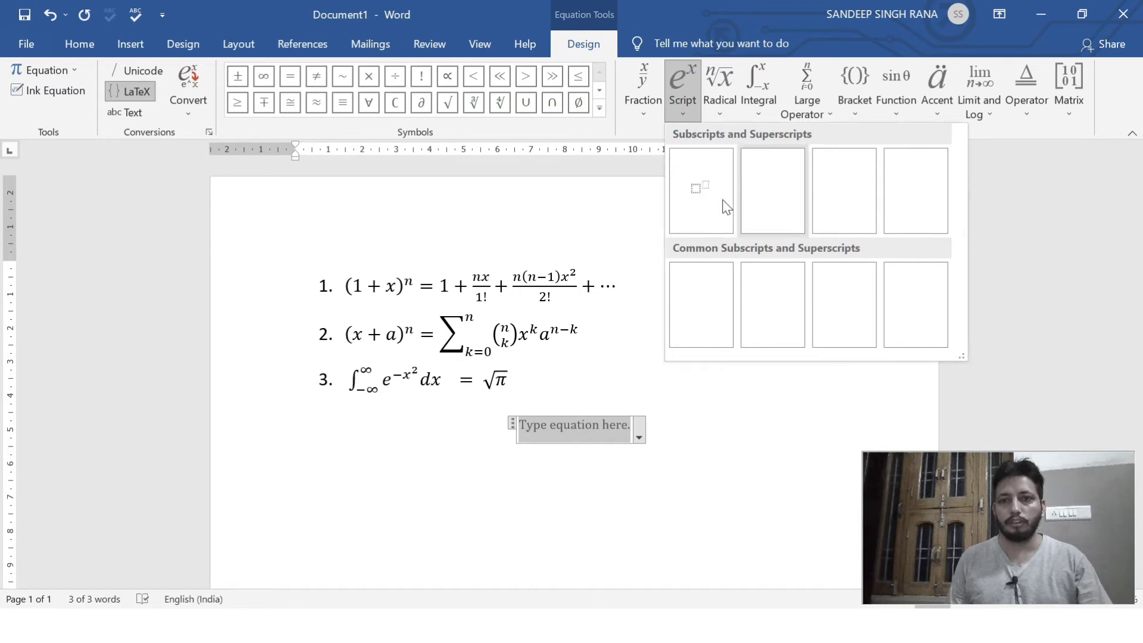
click(702, 193)
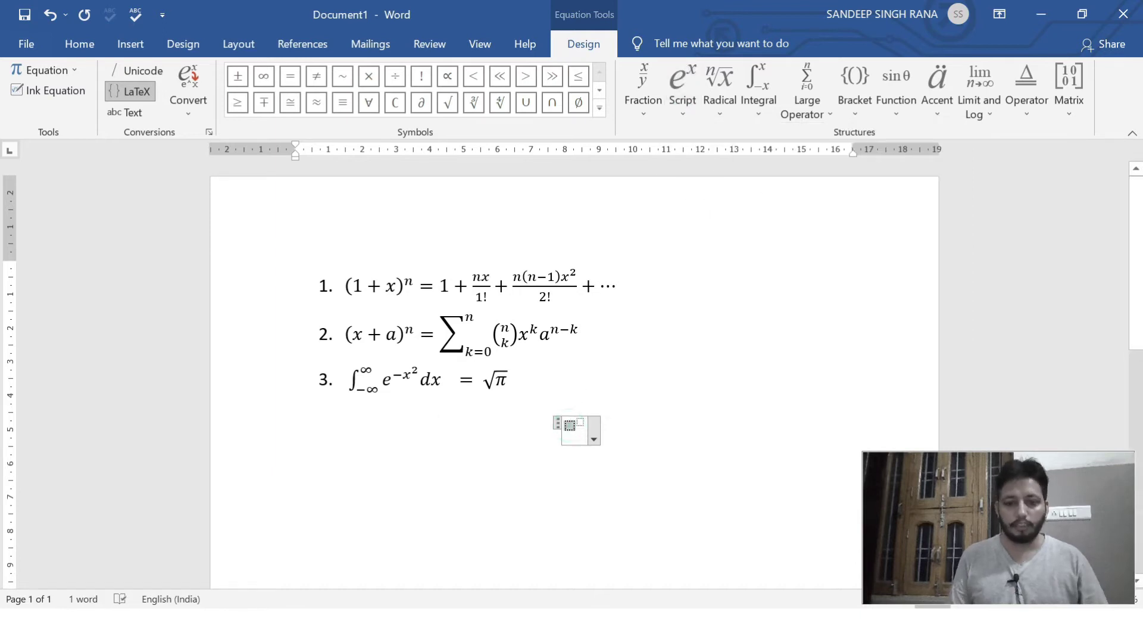
text(()
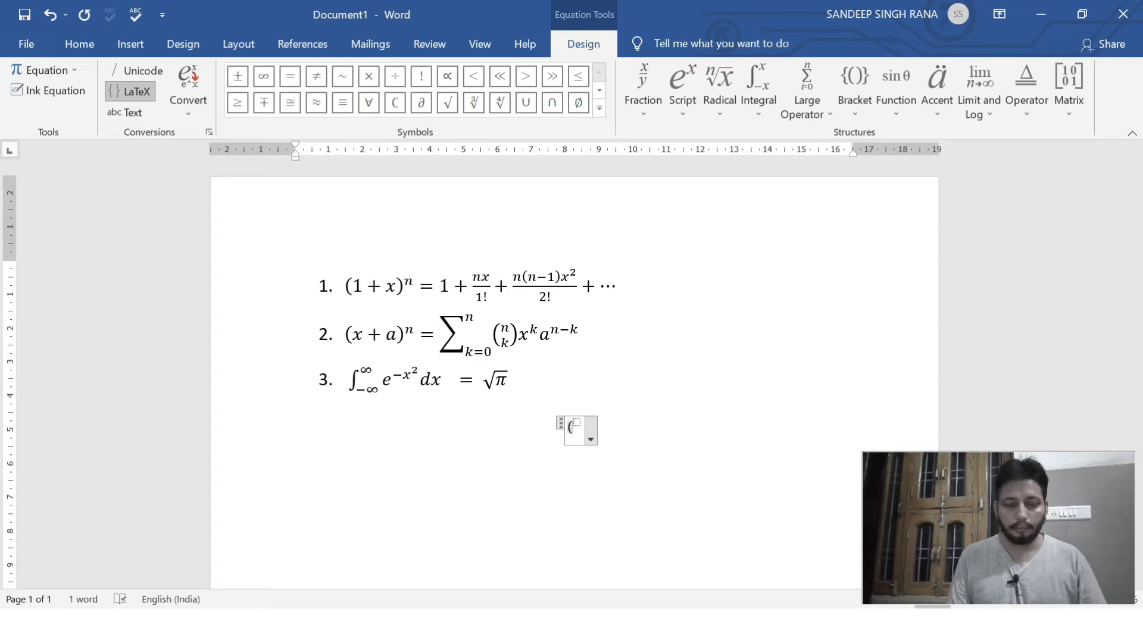
text(1 +)
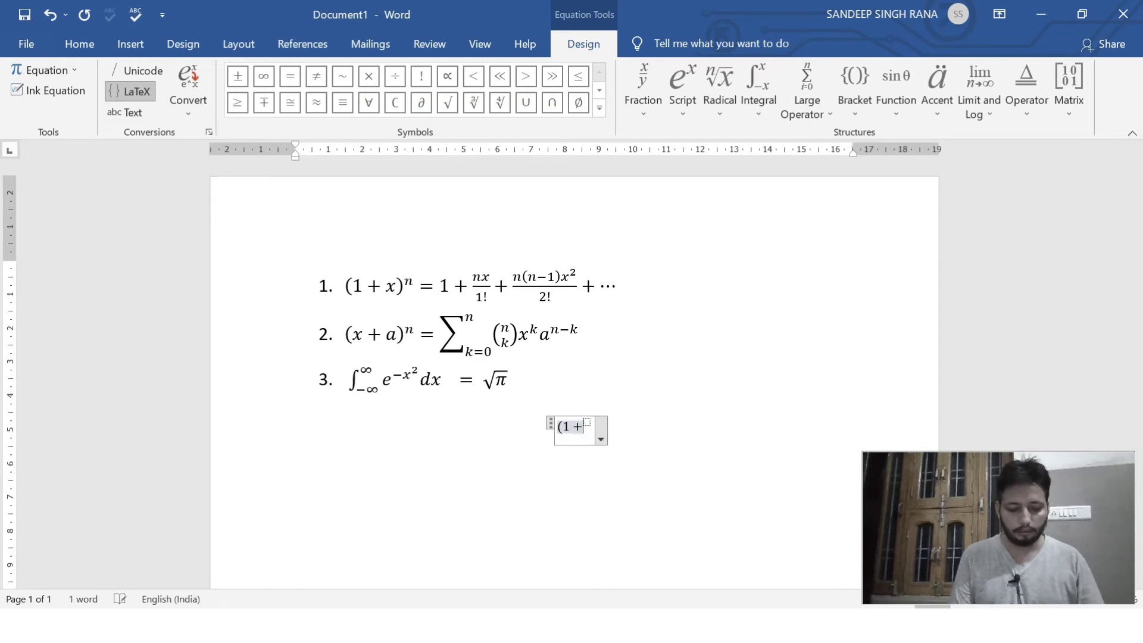
text( x))
key(Right)
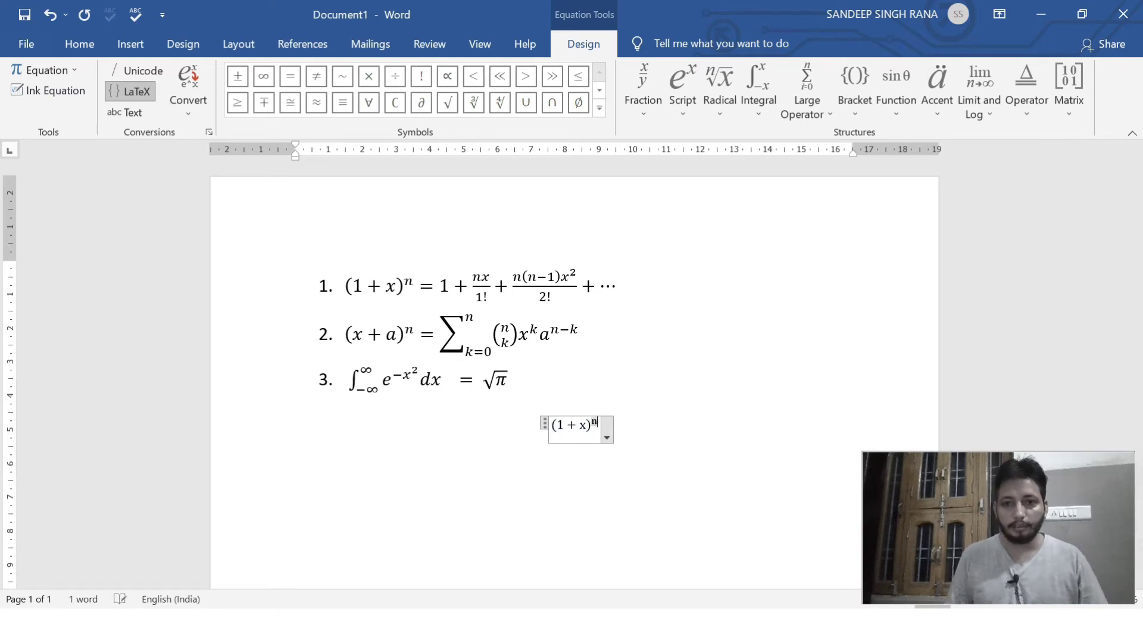
text(n)
Step: Continue the equation with "= 1 +" and a stacked fraction with nx over 1
key(Right)
text(= 1)
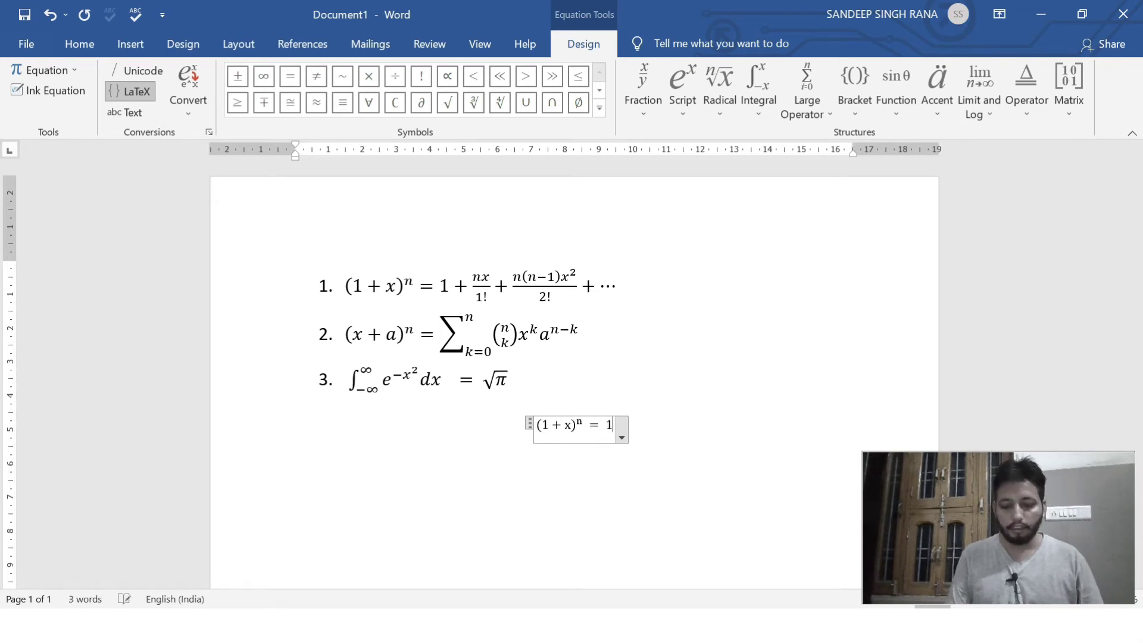
text( +)
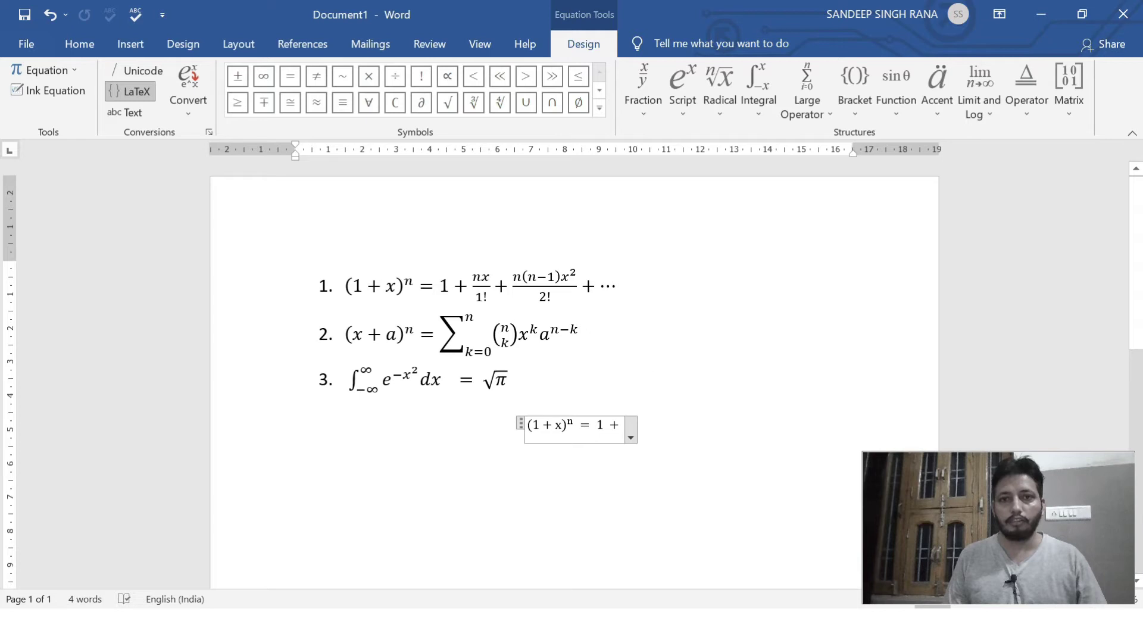
click(643, 112)
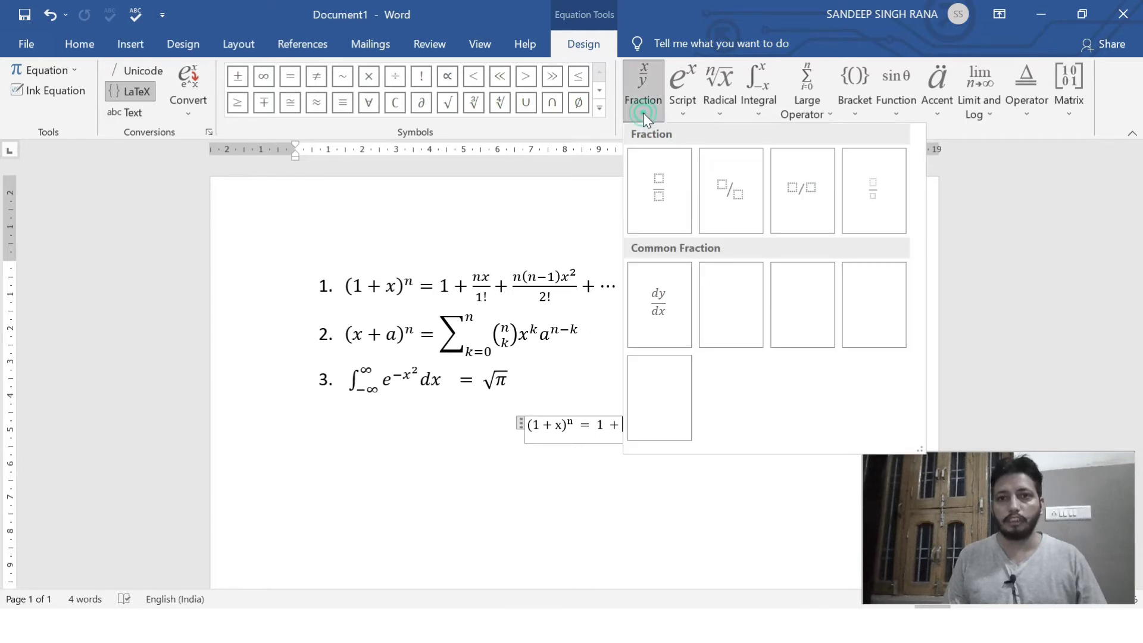
click(659, 187)
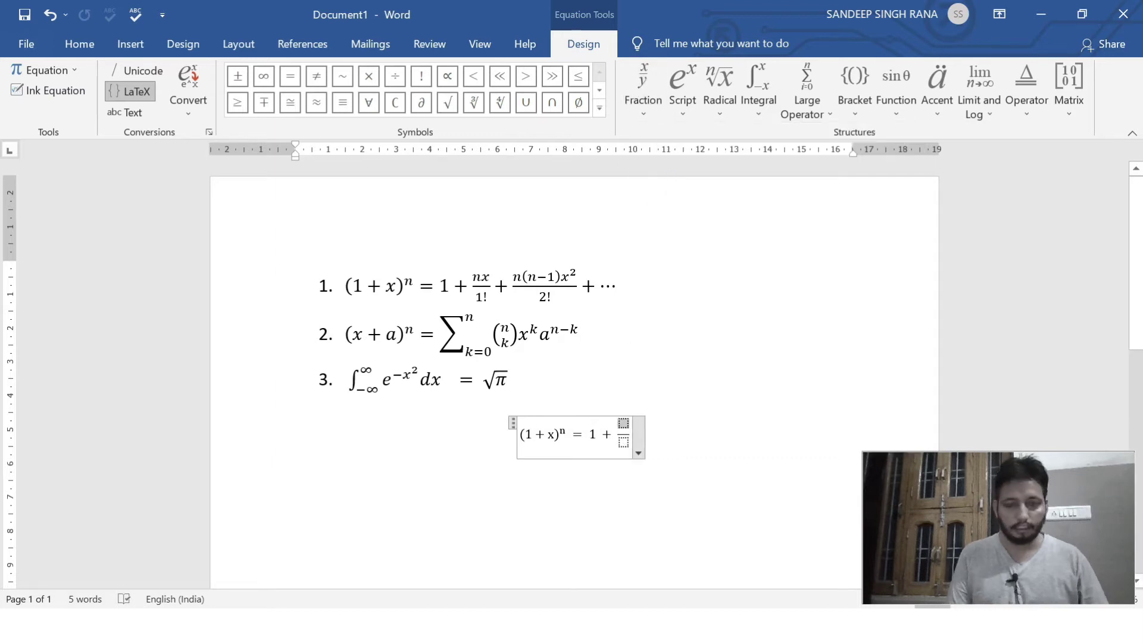
text(nx)
key(Right)
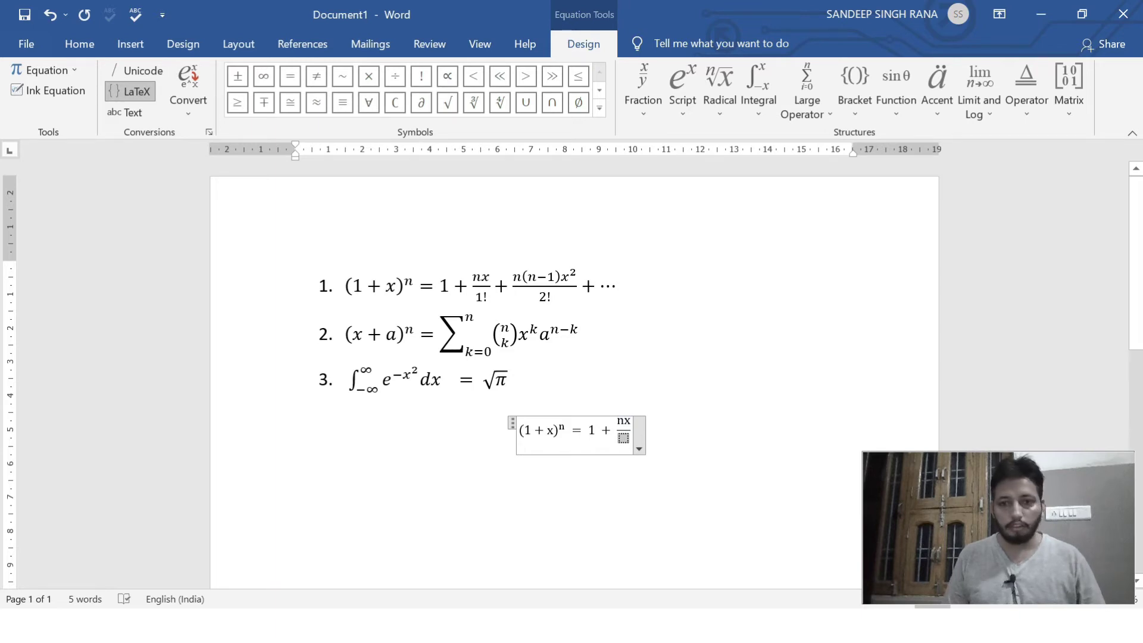
text(1)
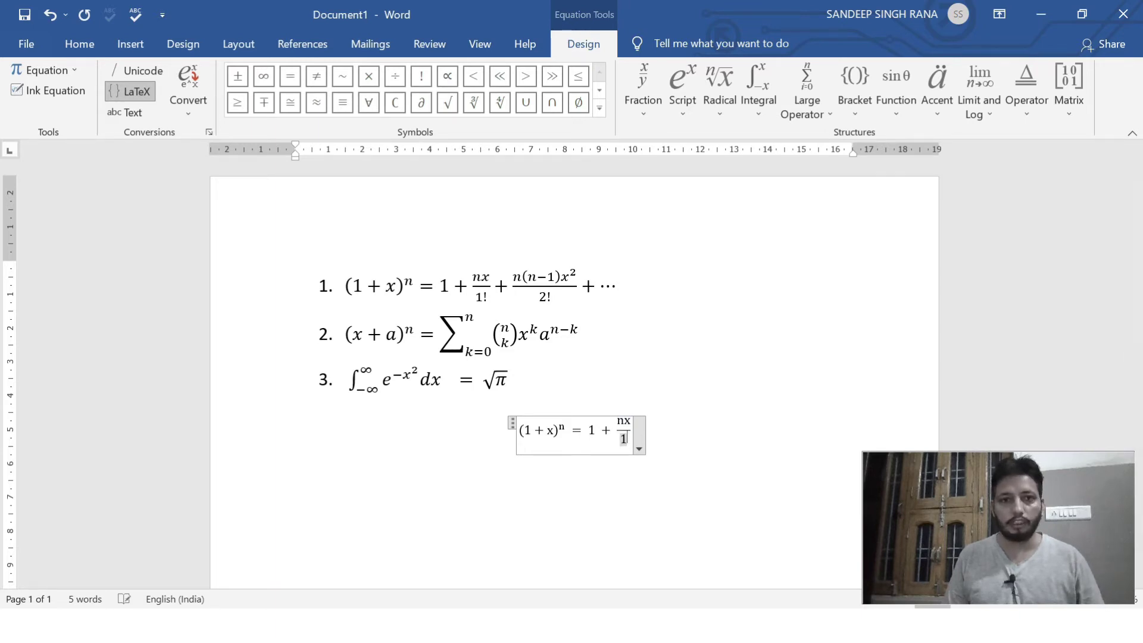
Step: Browse the math symbol categories and add a single factorial sign after the 1 in the denominator
click(598, 107)
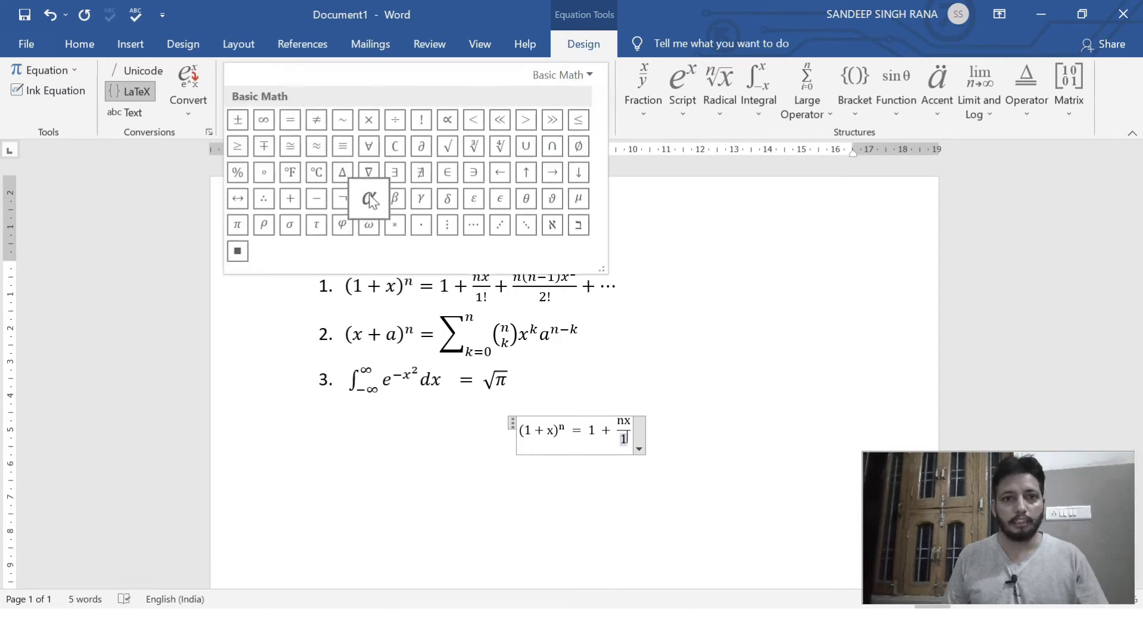
click(578, 74)
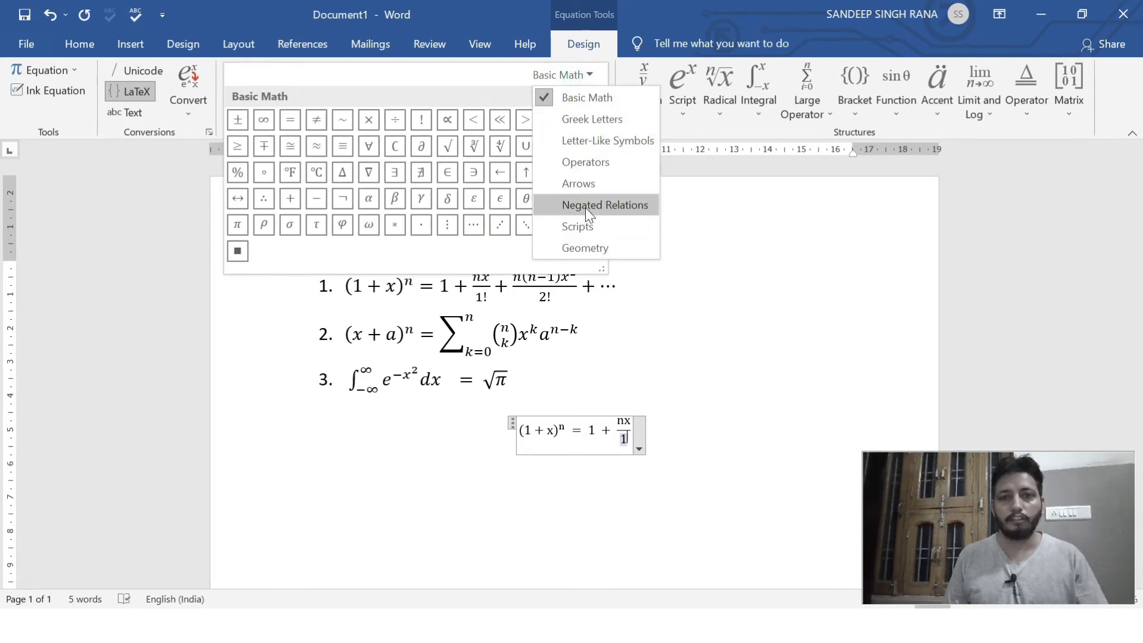
click(420, 122)
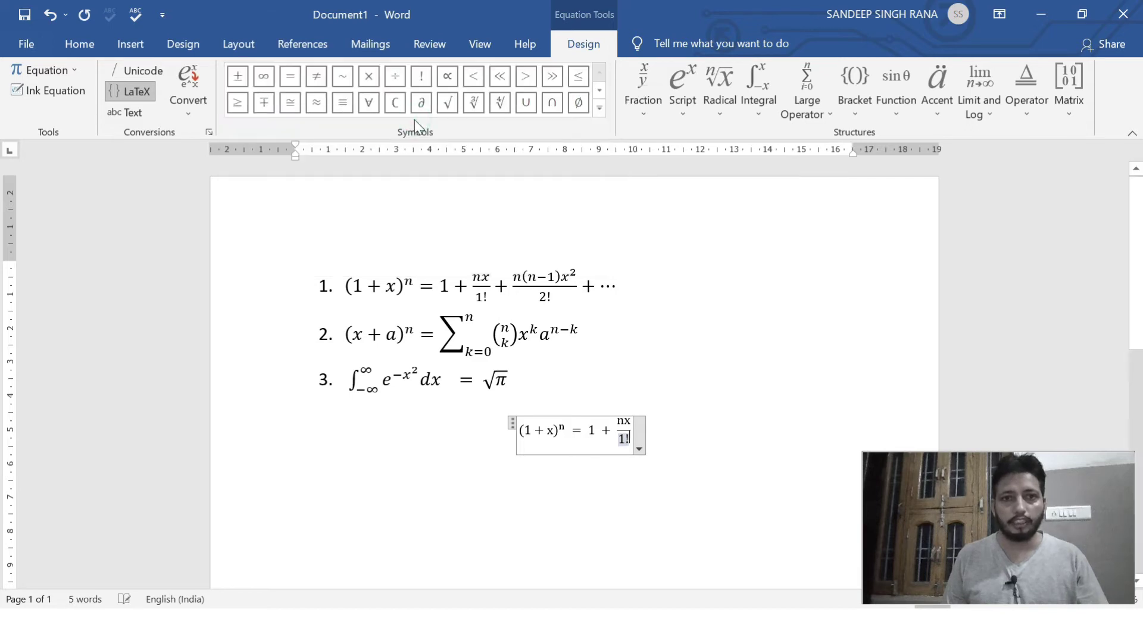
click(424, 80)
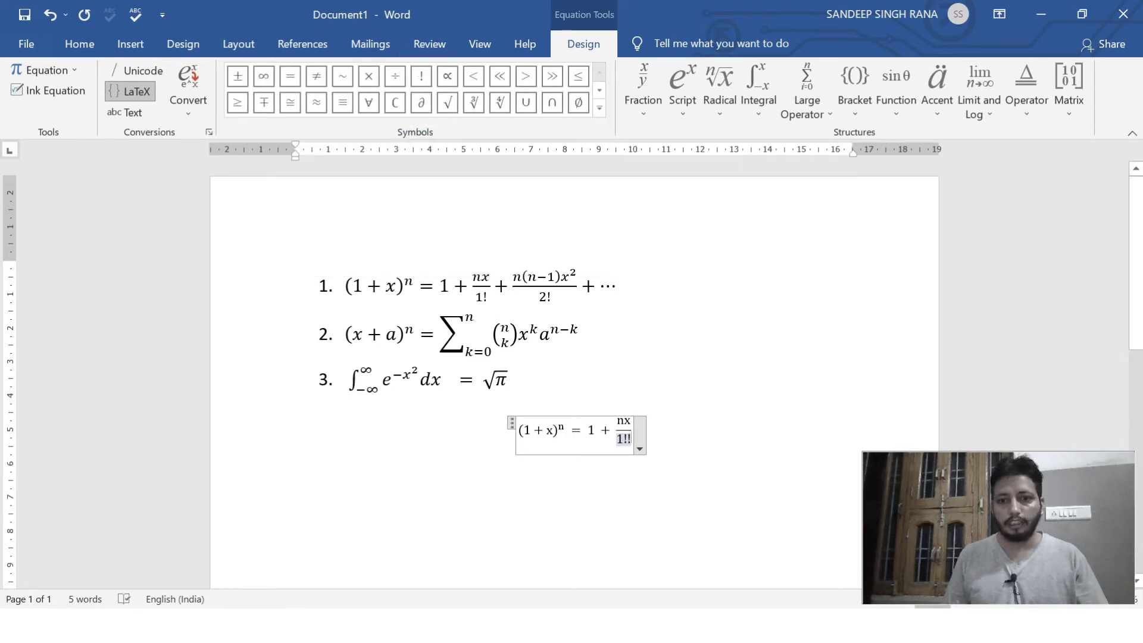
key(BackSpace)
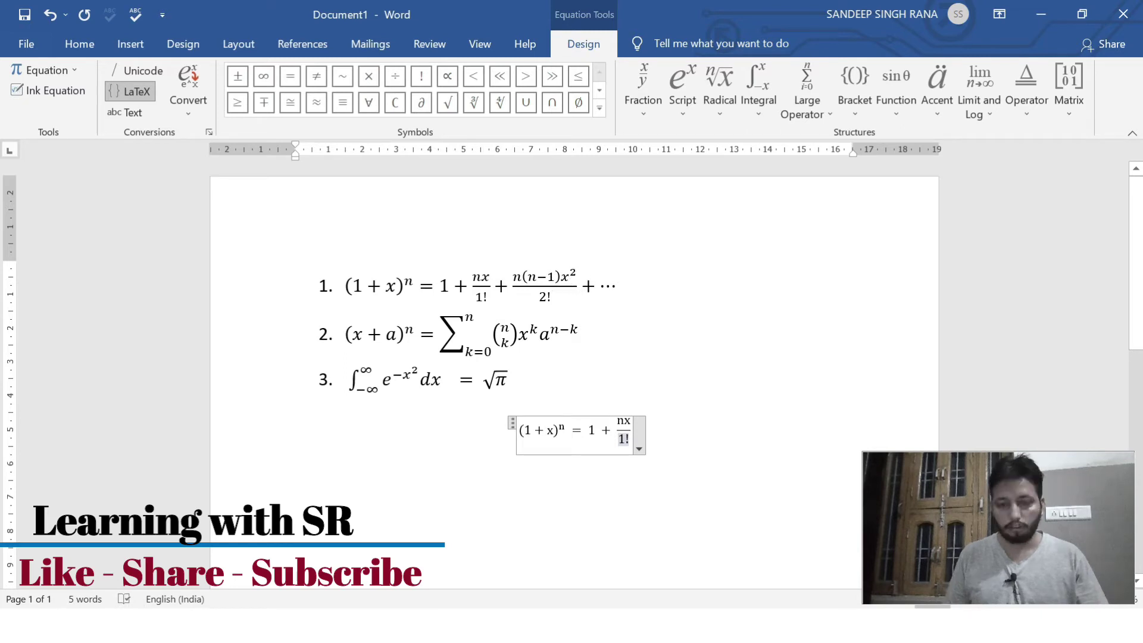
Step: Add a plus sign and a second stacked fraction with n(n-1) in its numerator
text(+)
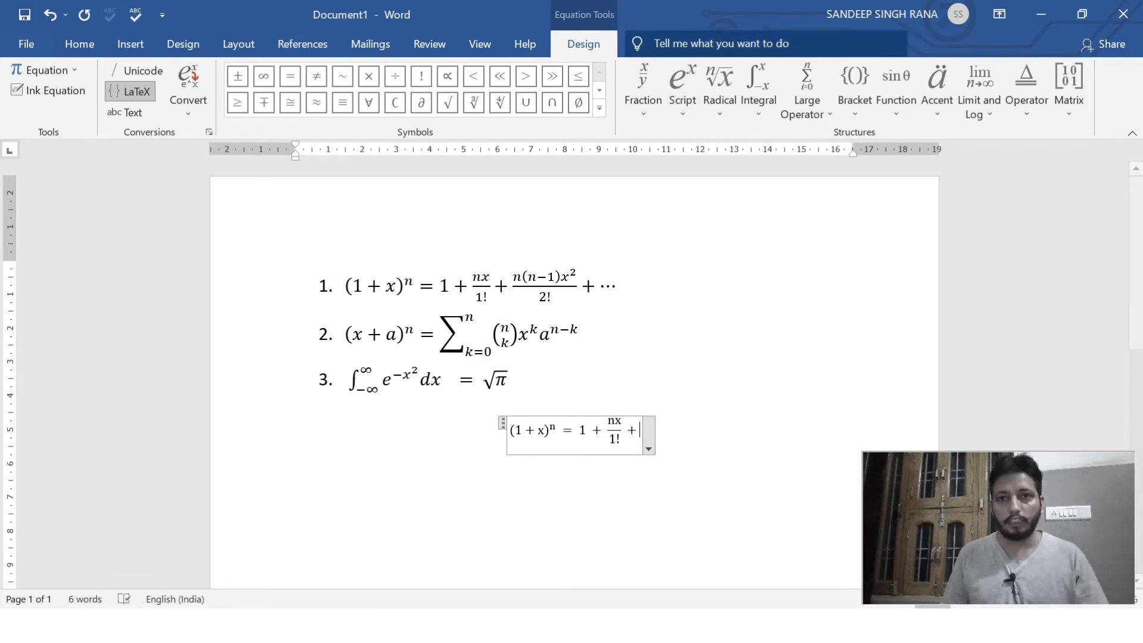
click(645, 102)
click(645, 183)
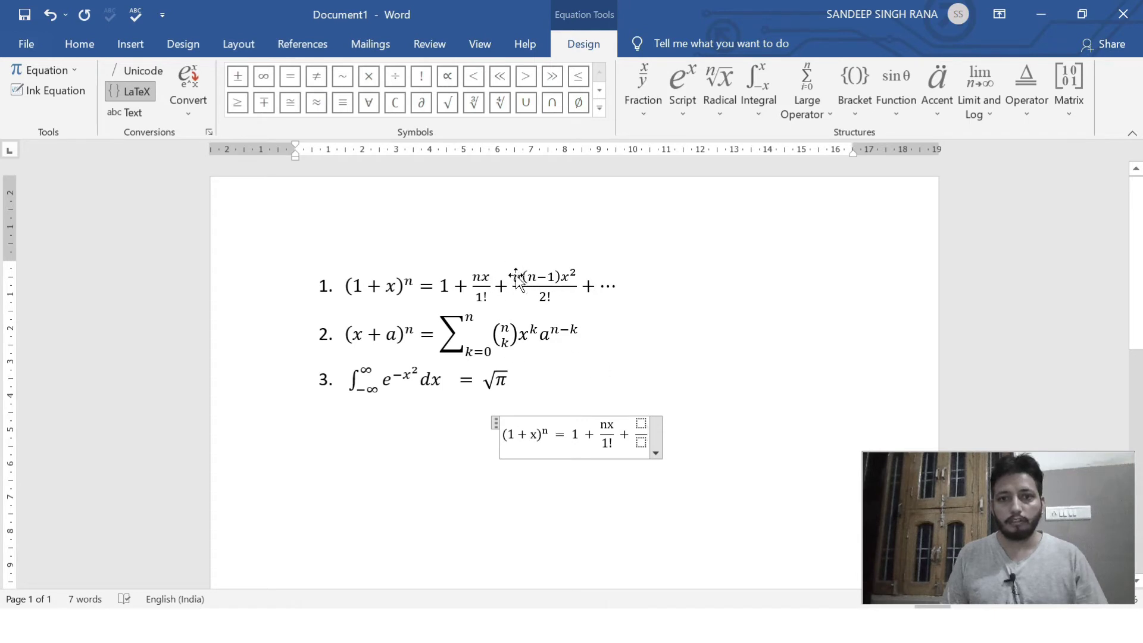
text(n()
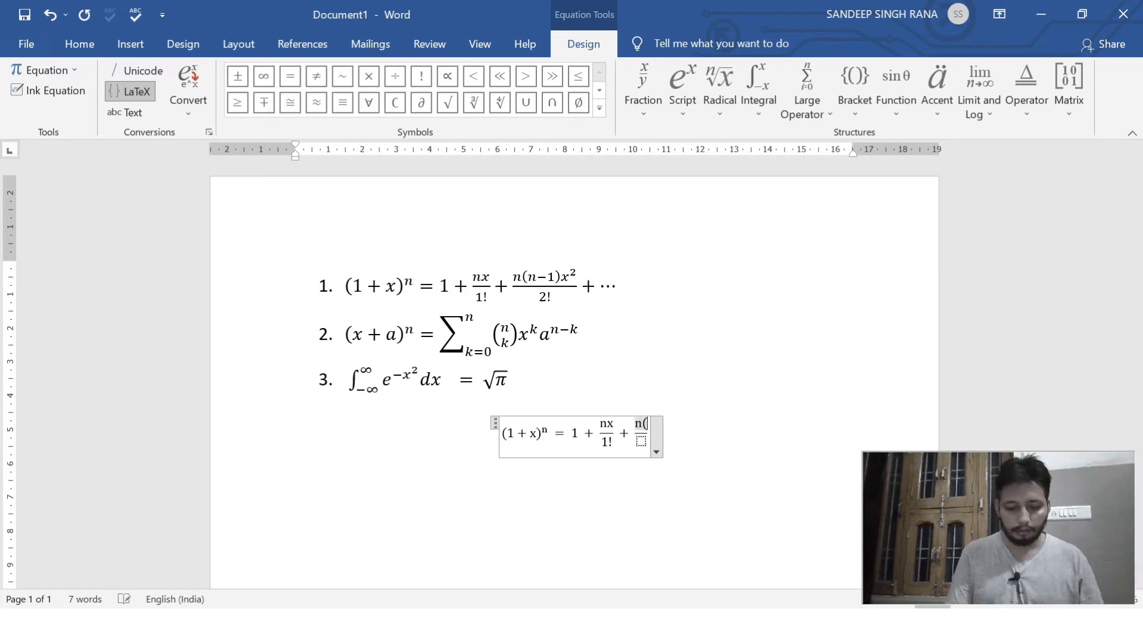
text(n)
text(-)
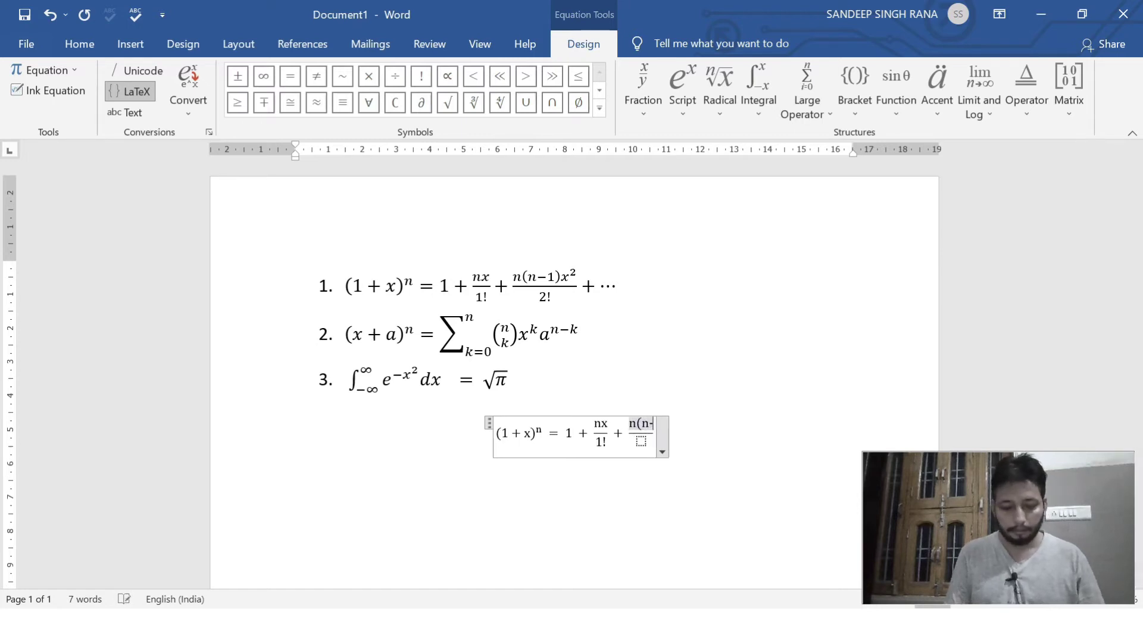
text(1))
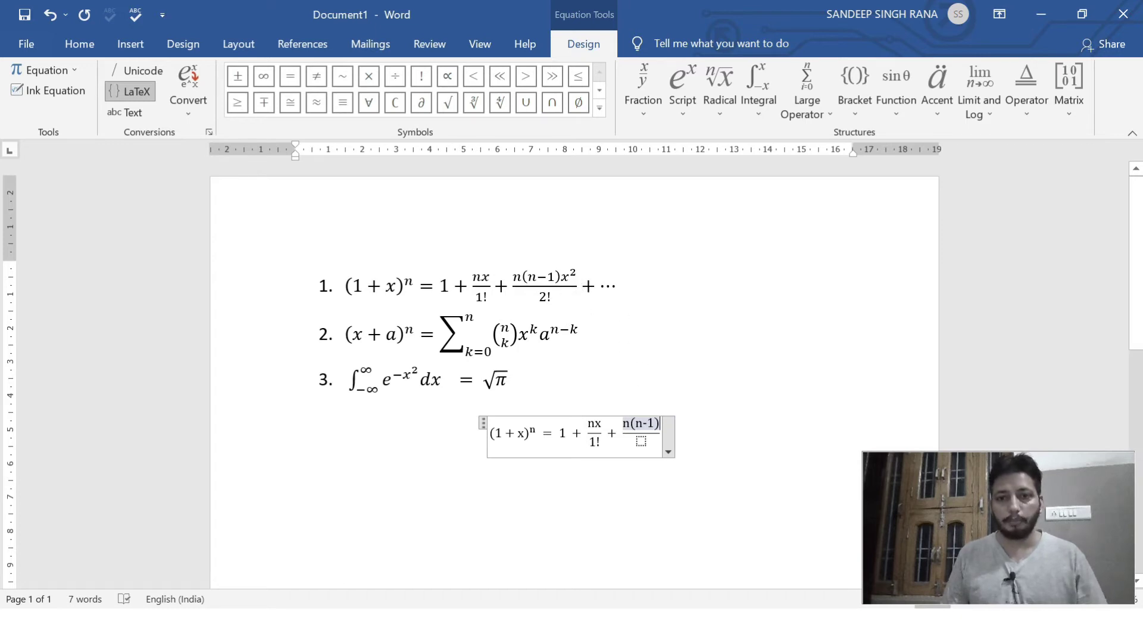
Step: Append x with superscript 2 to the second fraction's numerator
click(681, 110)
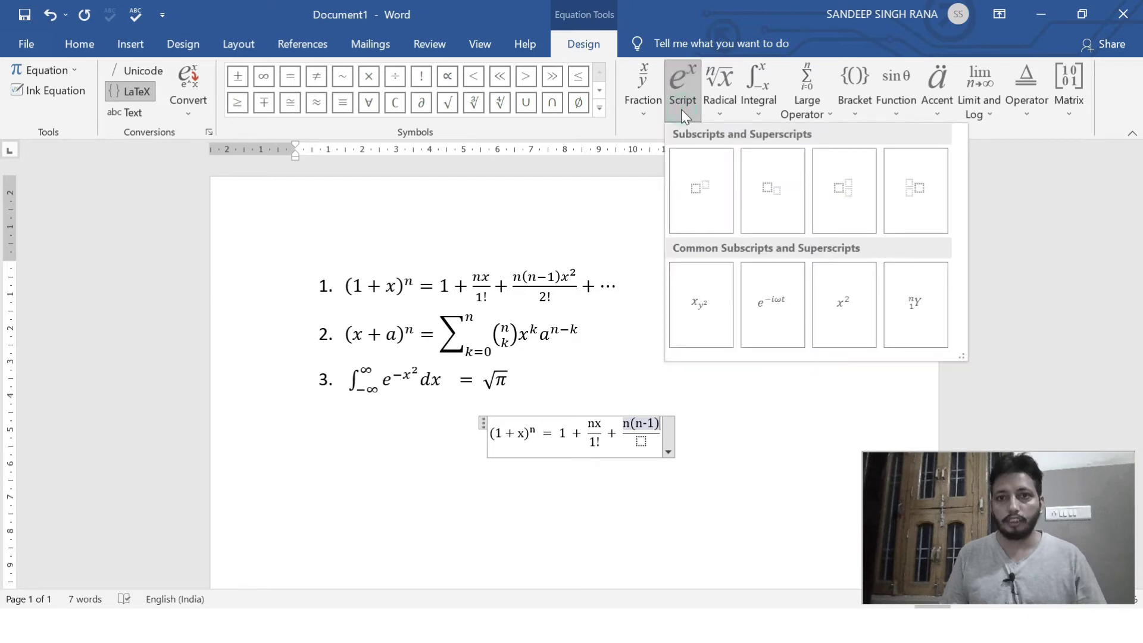
click(701, 202)
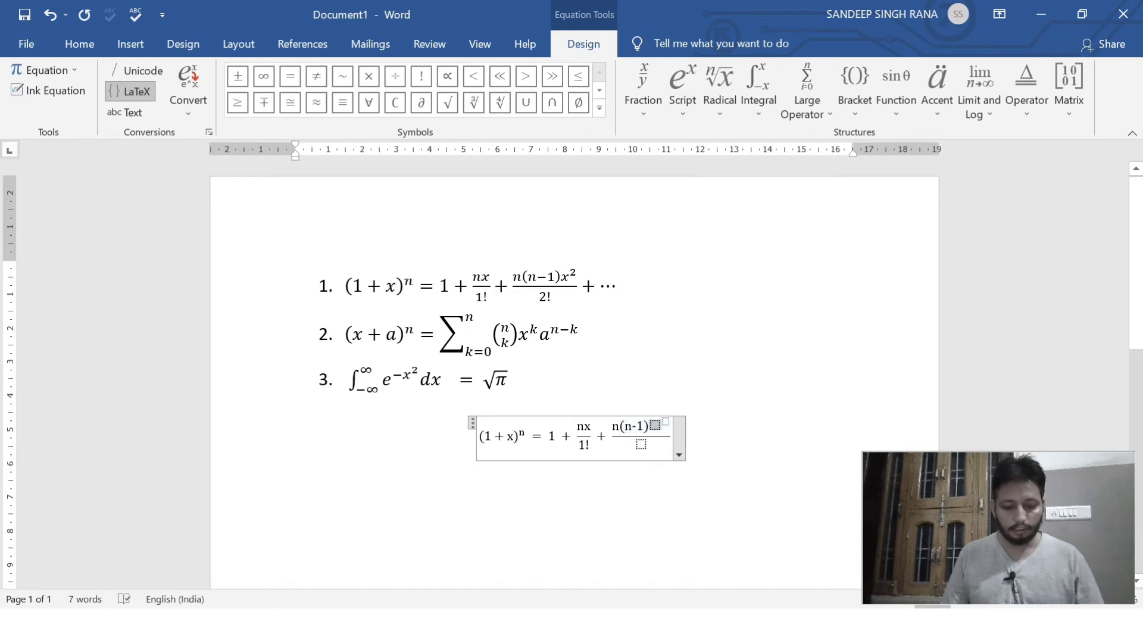
text(x)
click(661, 421)
text(2/)
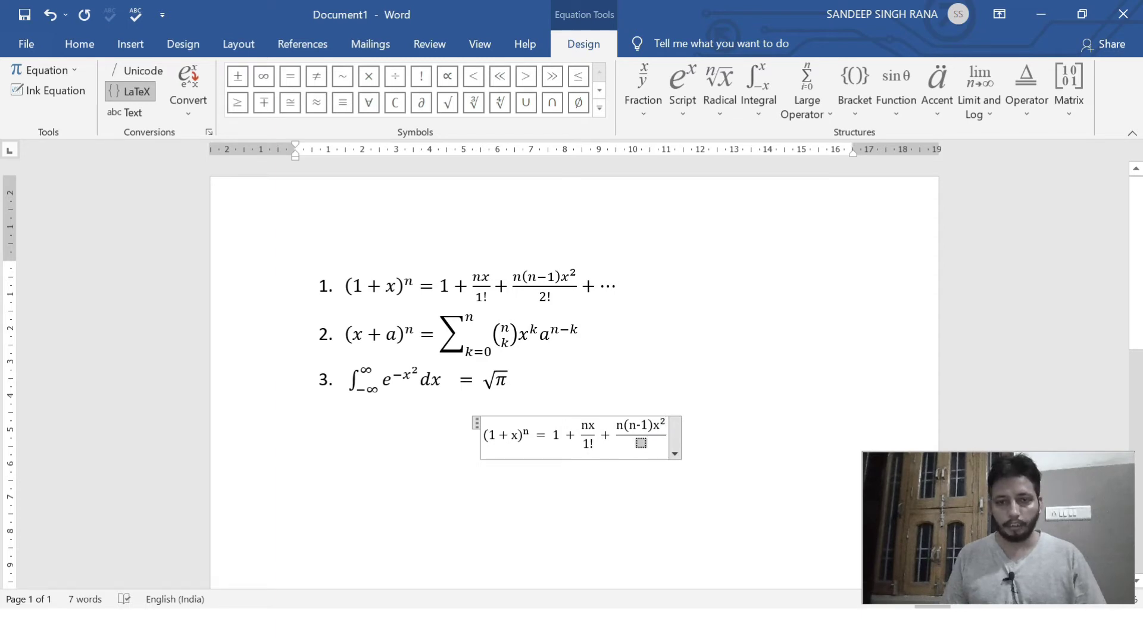
Step: Fill the second fraction's denominator with 2! and place the cursor after the fraction
text(2)
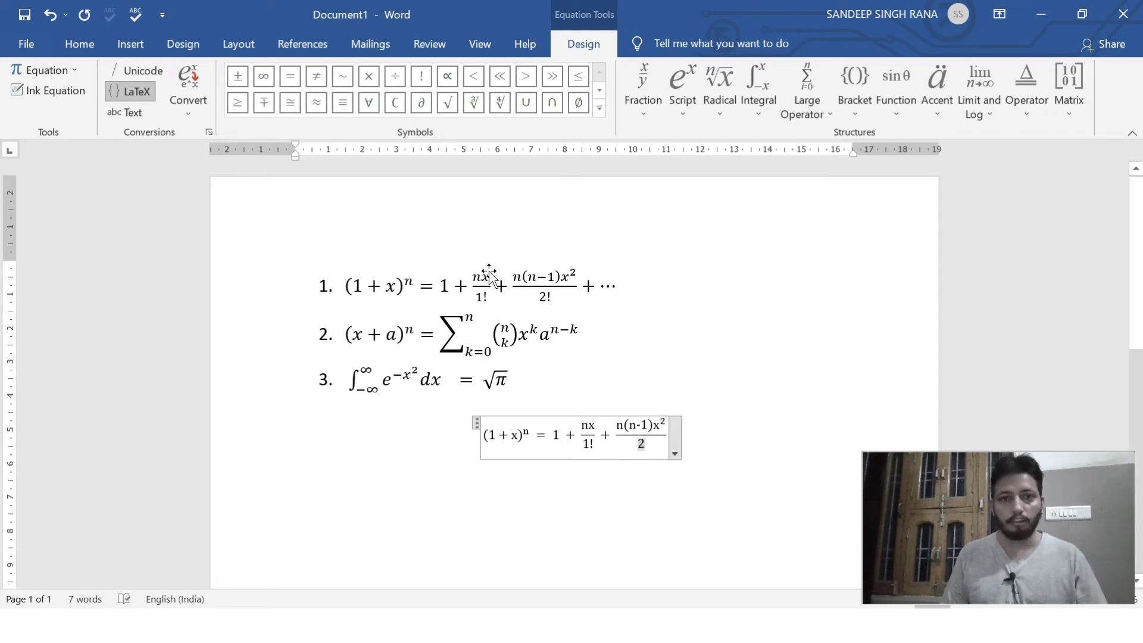
click(420, 76)
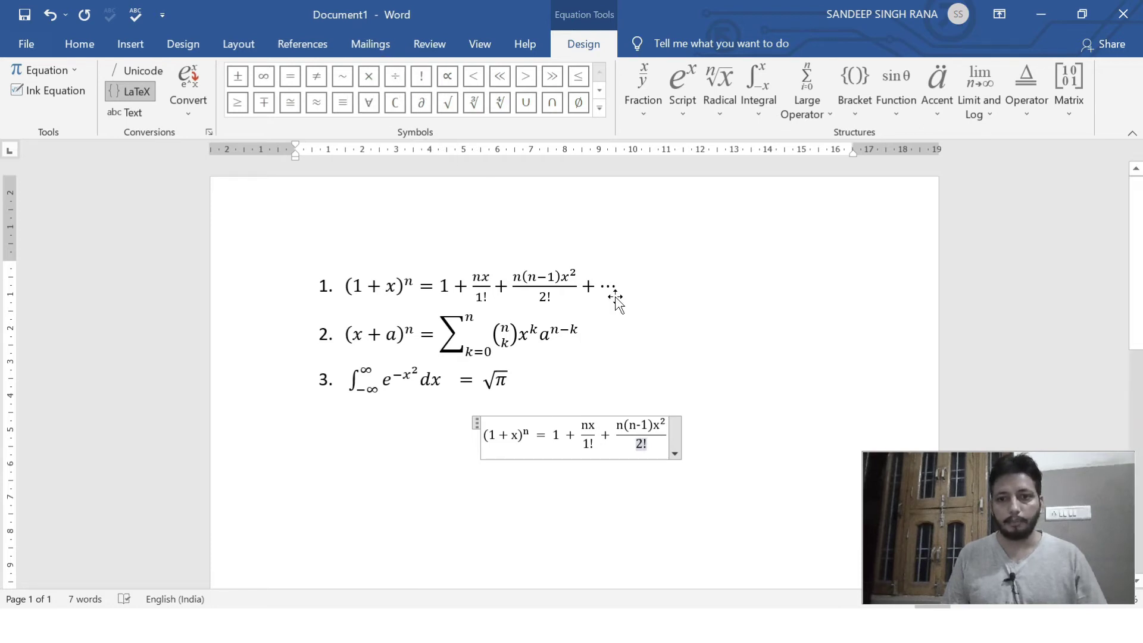
click(684, 441)
key(Left)
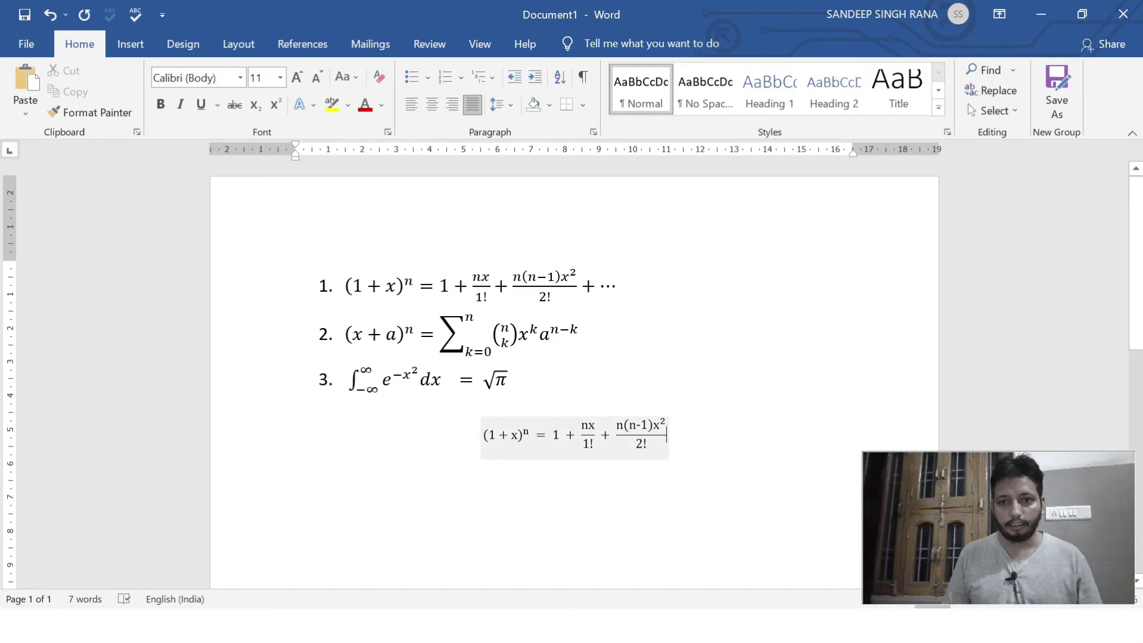
Step: Complete the first equation by adding a plus sign and midline dots after the second fraction
text(+)
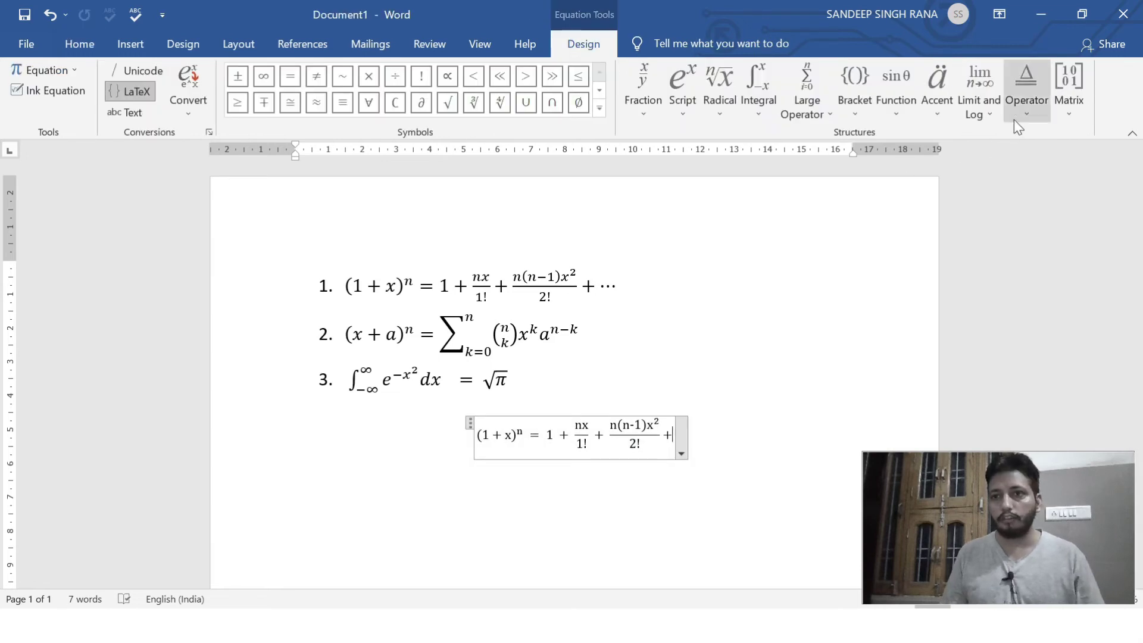
click(1062, 111)
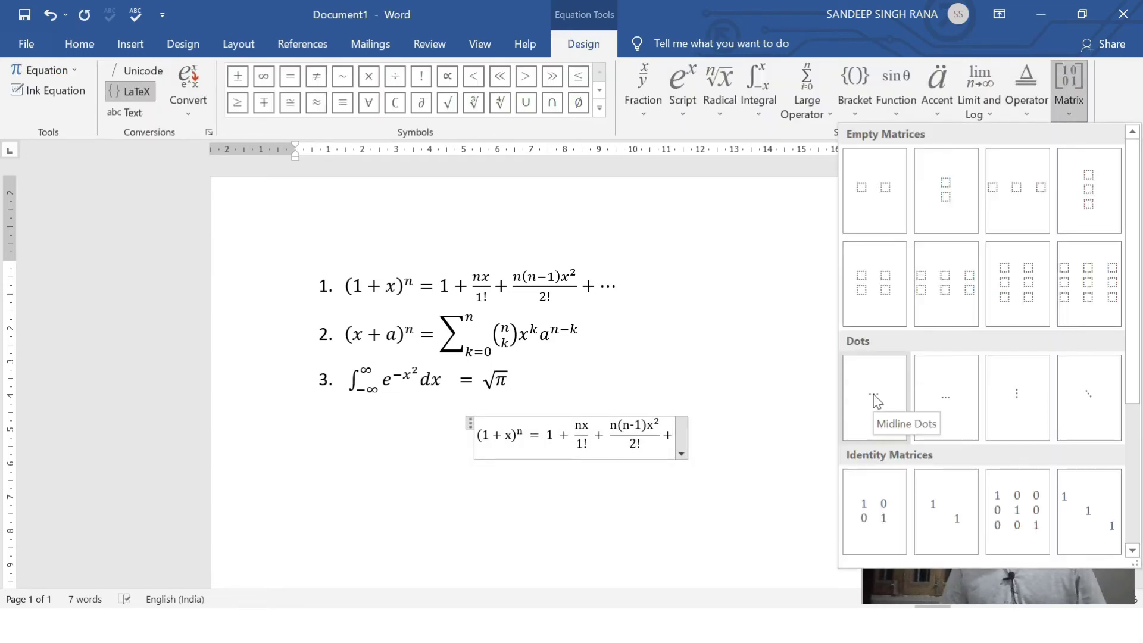
click(873, 393)
key(Right)
key(Left)
key(Right)
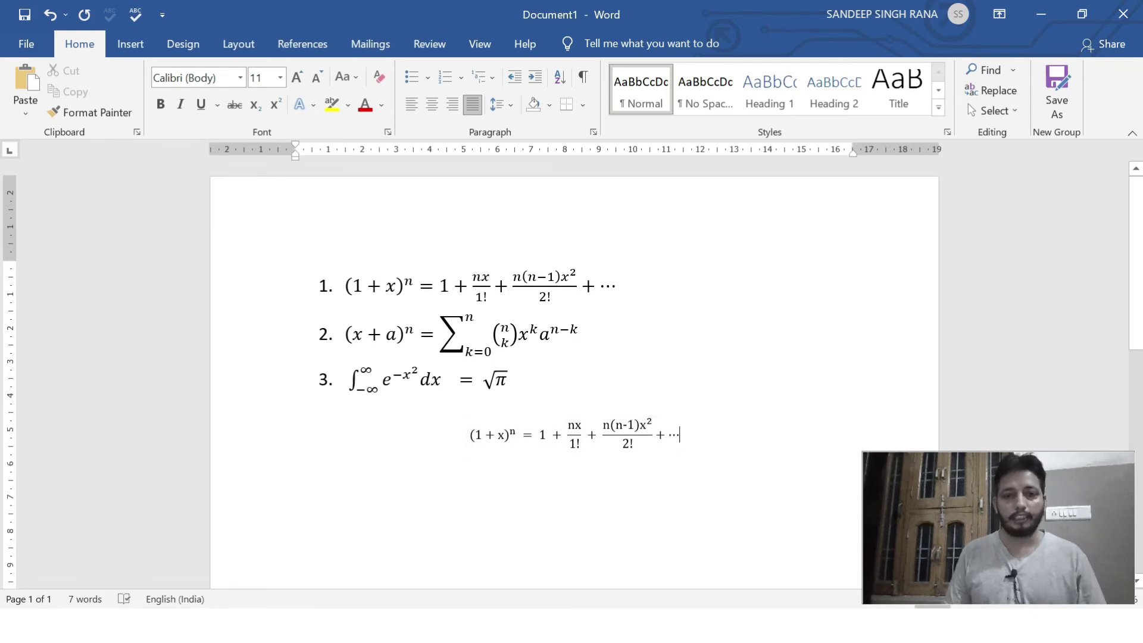
Step: Add blank lines above the finished equation and insert the ready-made binomial theorem equation for (x + a)^n there
click(583, 407)
click(694, 378)
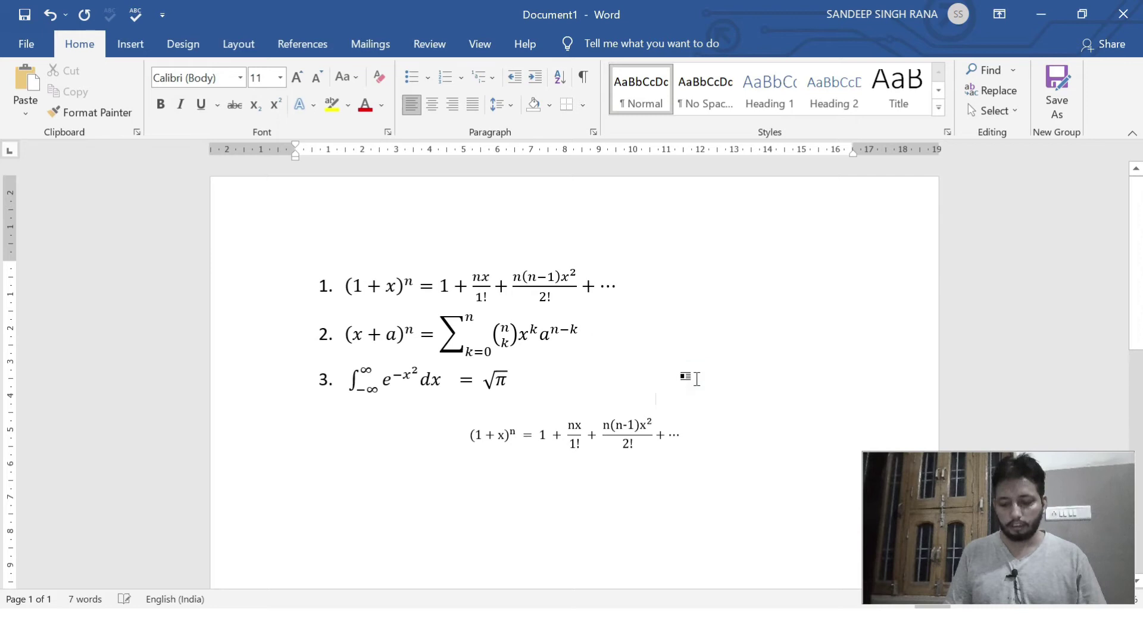
key(Return)
key(Return)
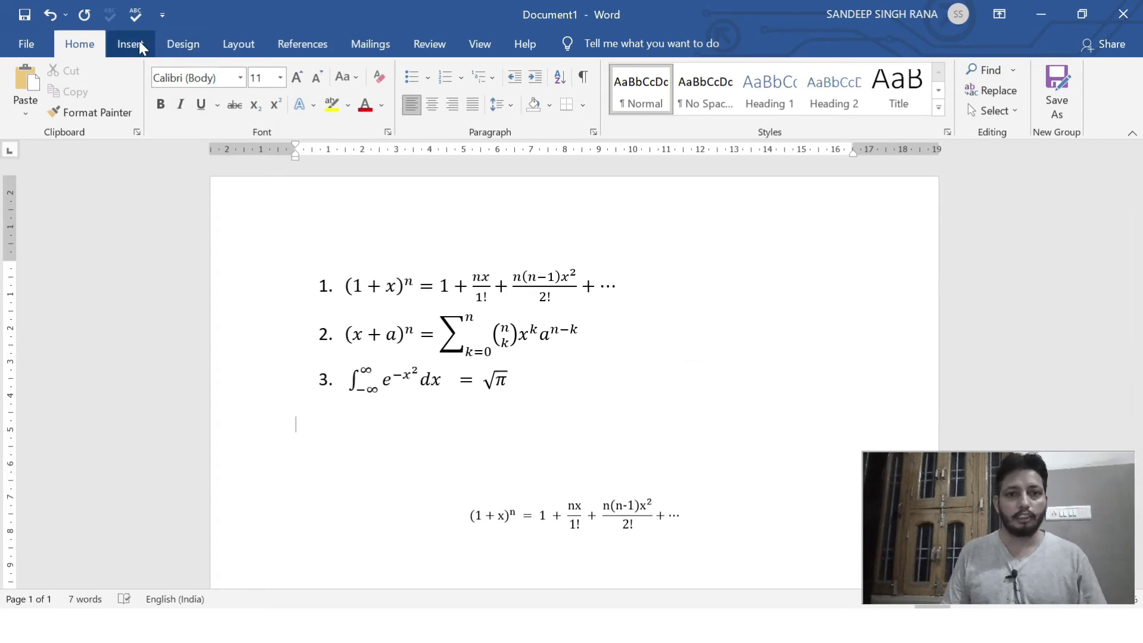
click(140, 46)
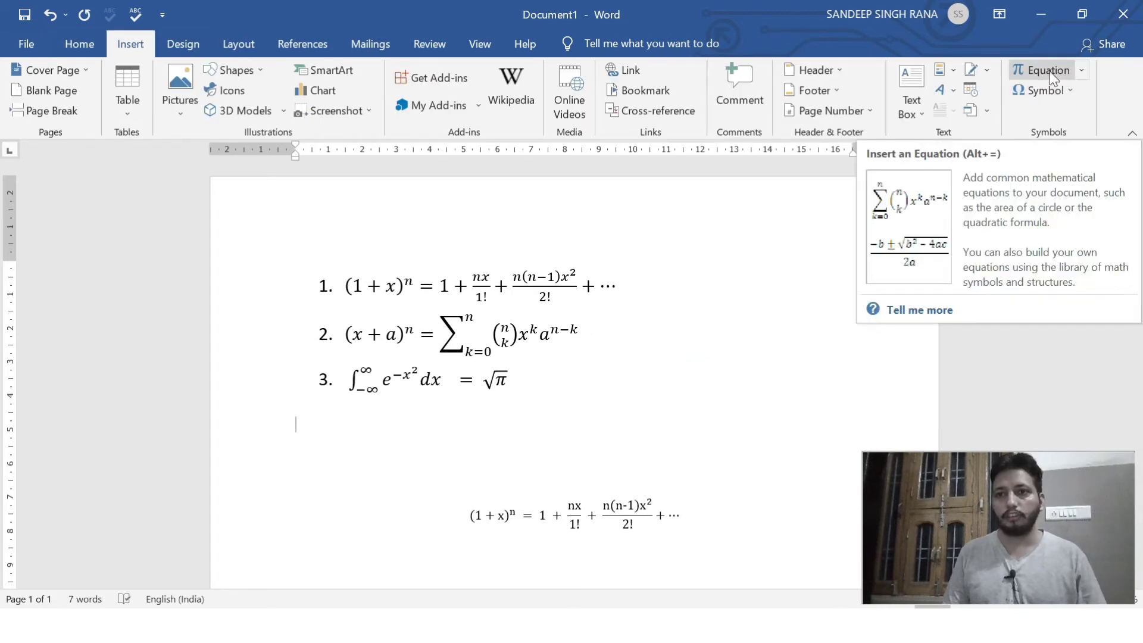
click(1081, 70)
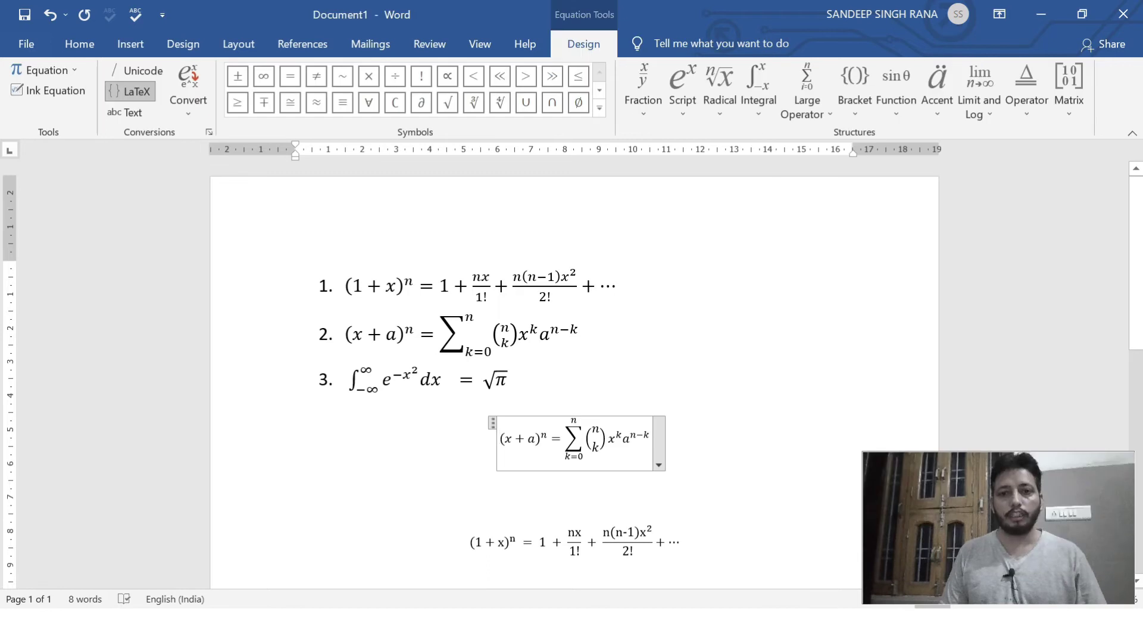
Step: Start a new blank equation above the ready-made (x + a)^n equation and insert an empty superscript structure in it
click(554, 403)
click(690, 431)
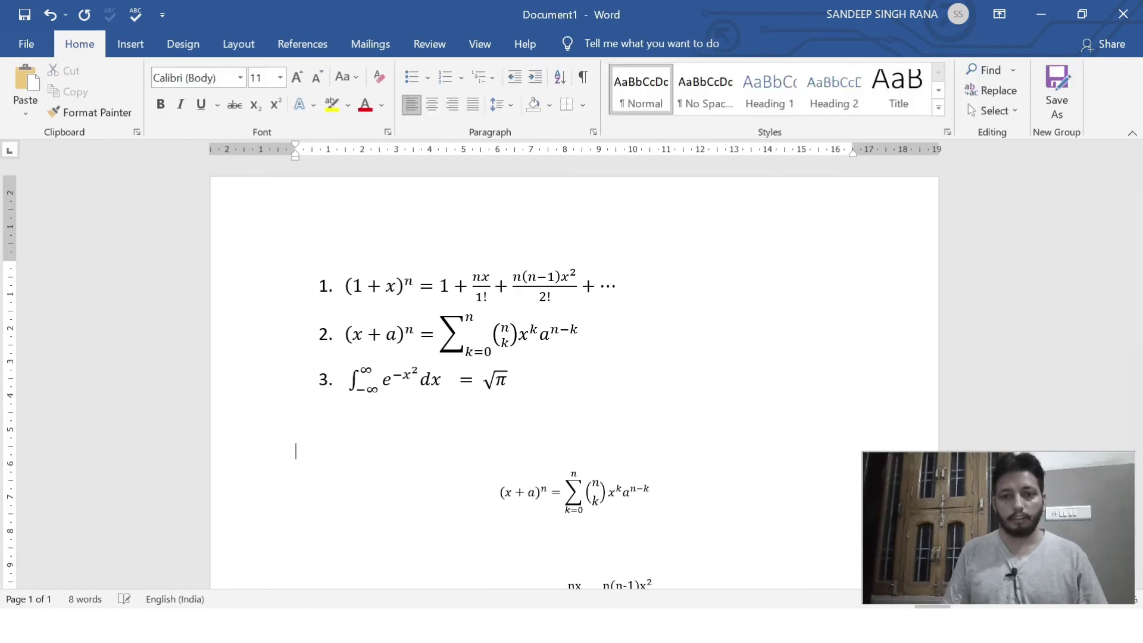
key(alt+equal)
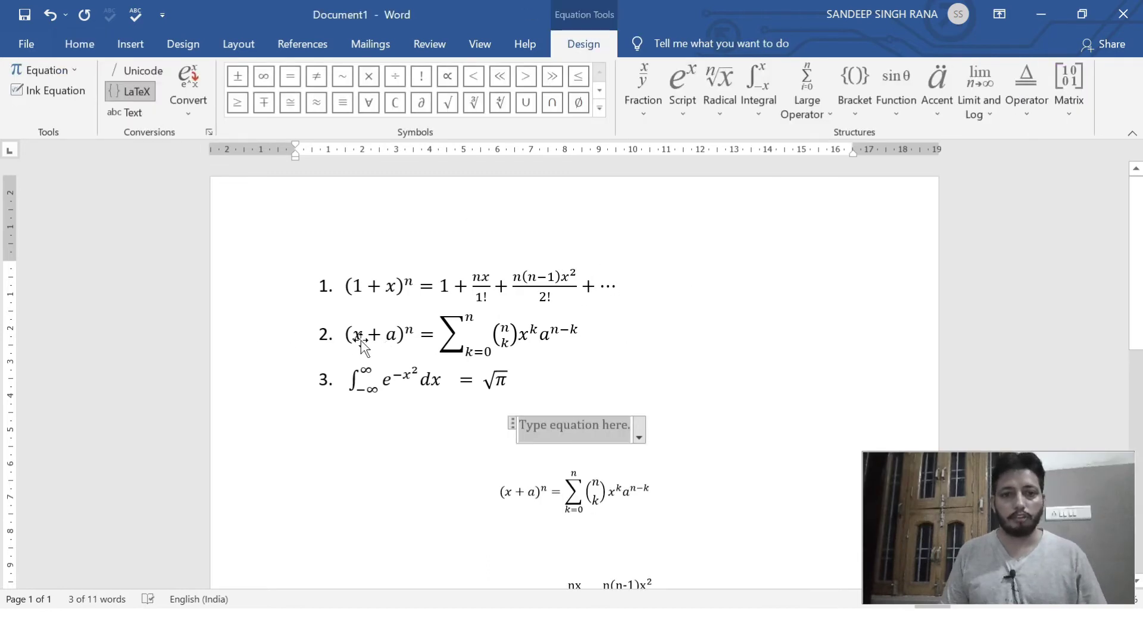
click(683, 113)
click(701, 187)
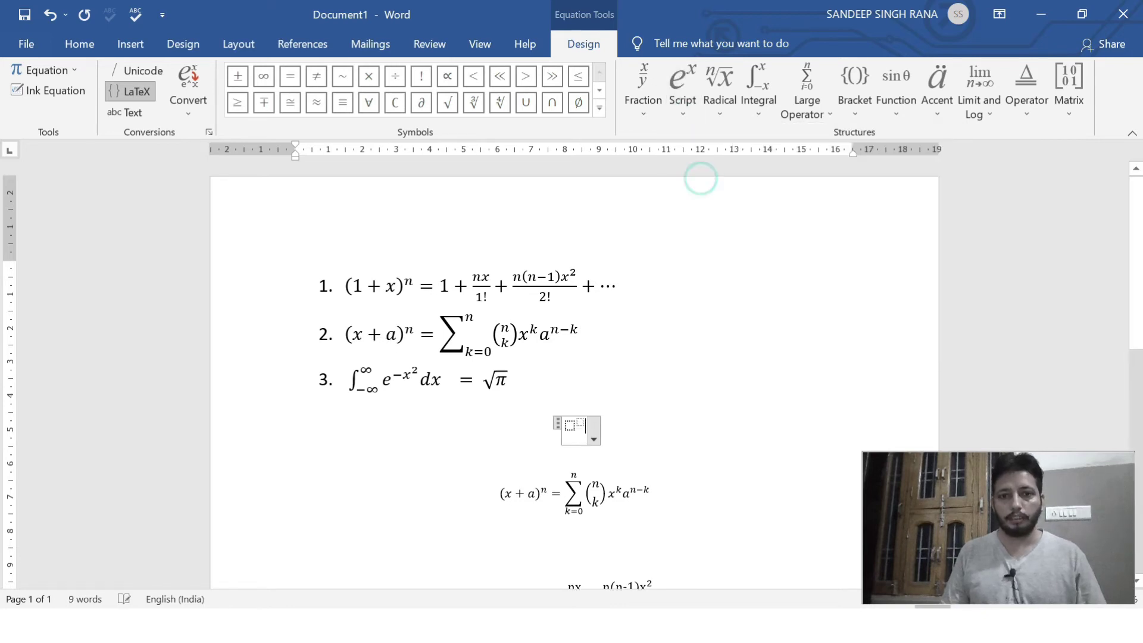